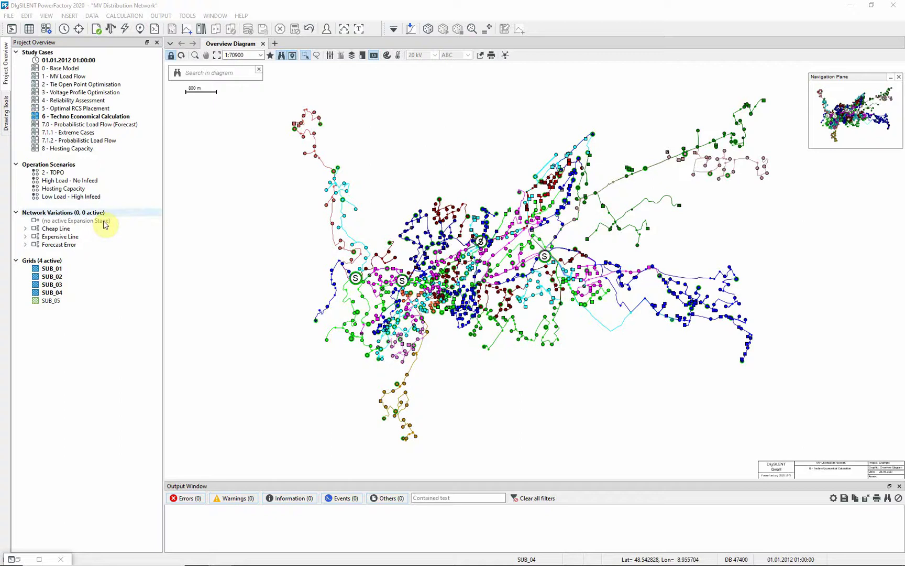
Expand Cheap Line and Expensive Line under Network Variations to show their expansion stages.
{"action": "left_click", "coordinate": [26, 228]}
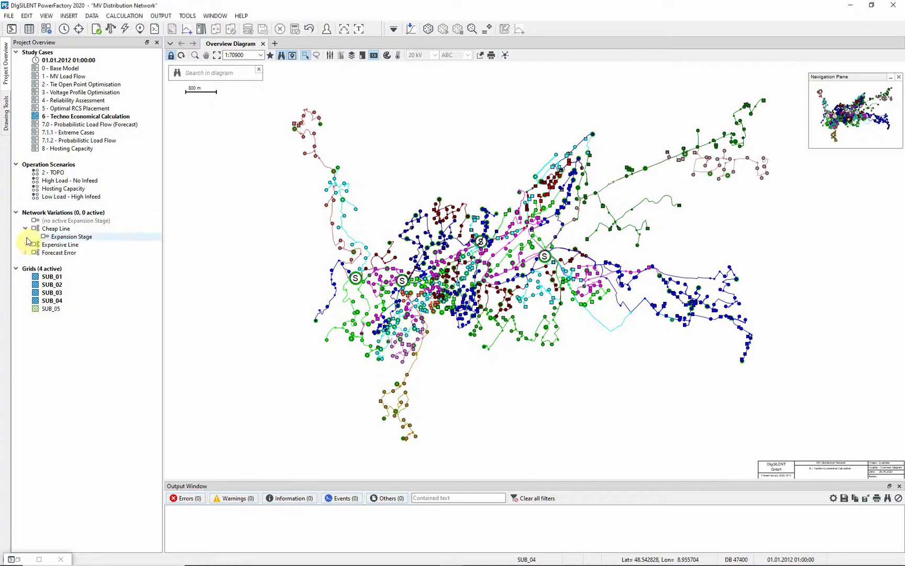
{"action": "left_click", "coordinate": [25, 244]}
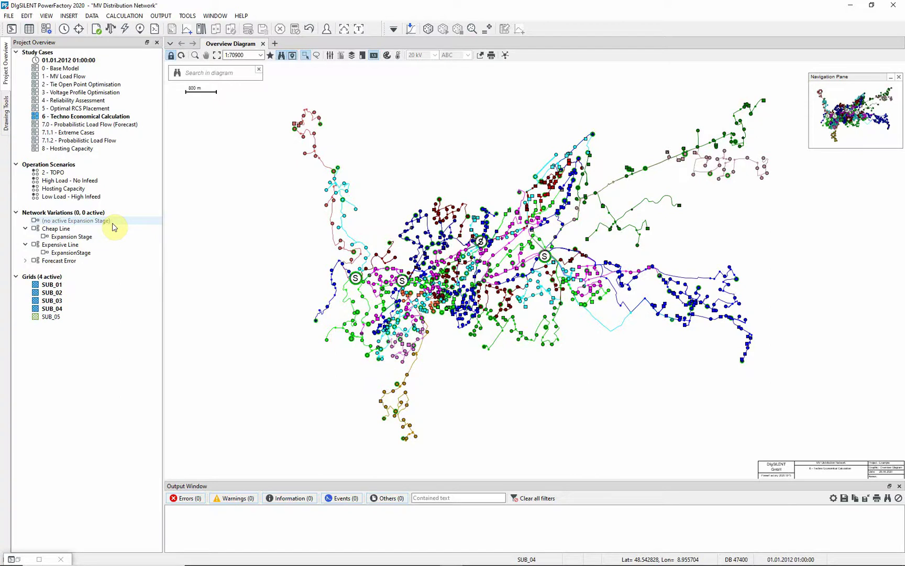
{"action": "right_click", "coordinate": [88, 236]}
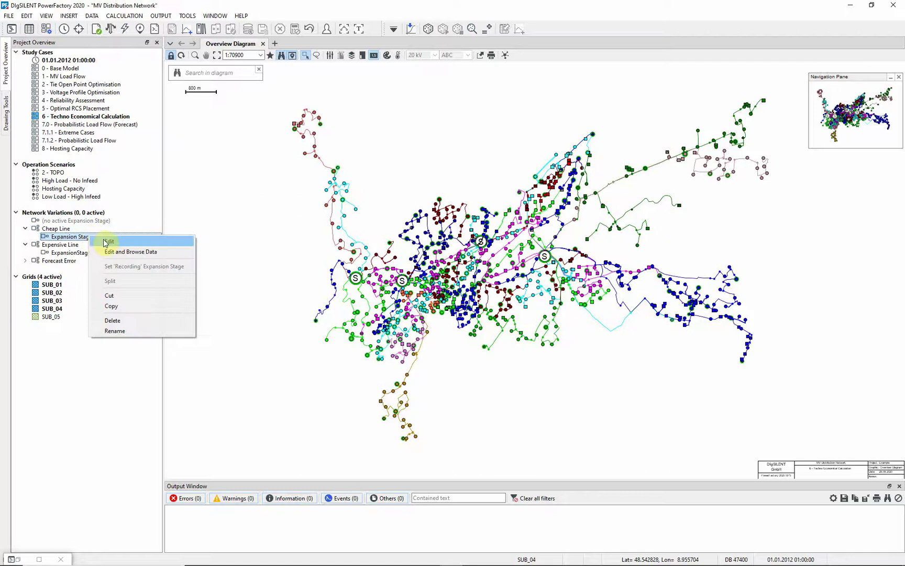
{"action": "left_click", "coordinate": [102, 241]}
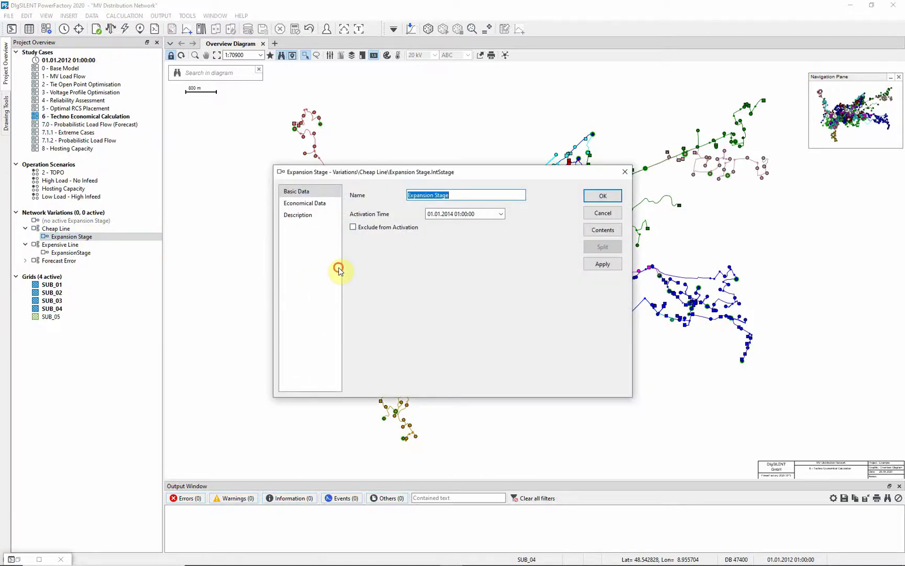
{"action": "left_click", "coordinate": [339, 270]}
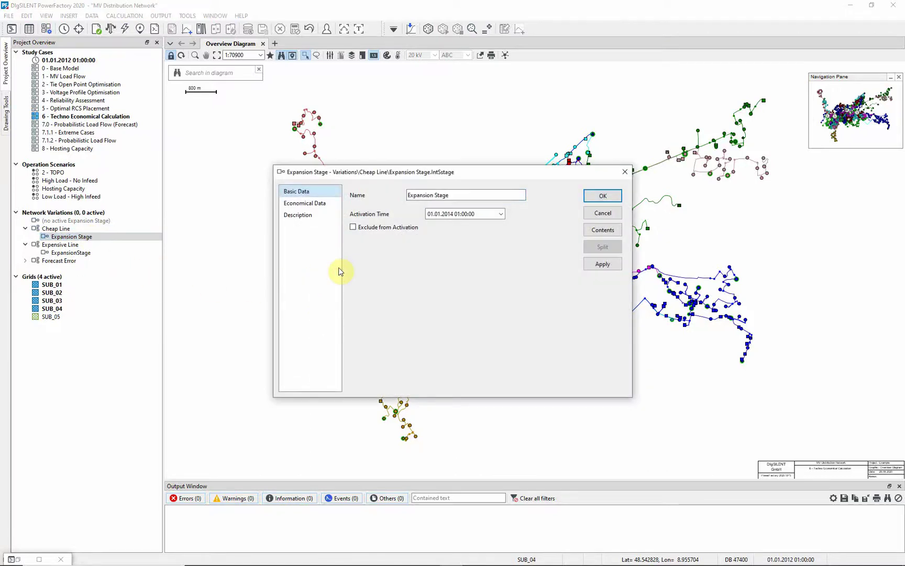
{"action": "left_click", "coordinate": [324, 204]}
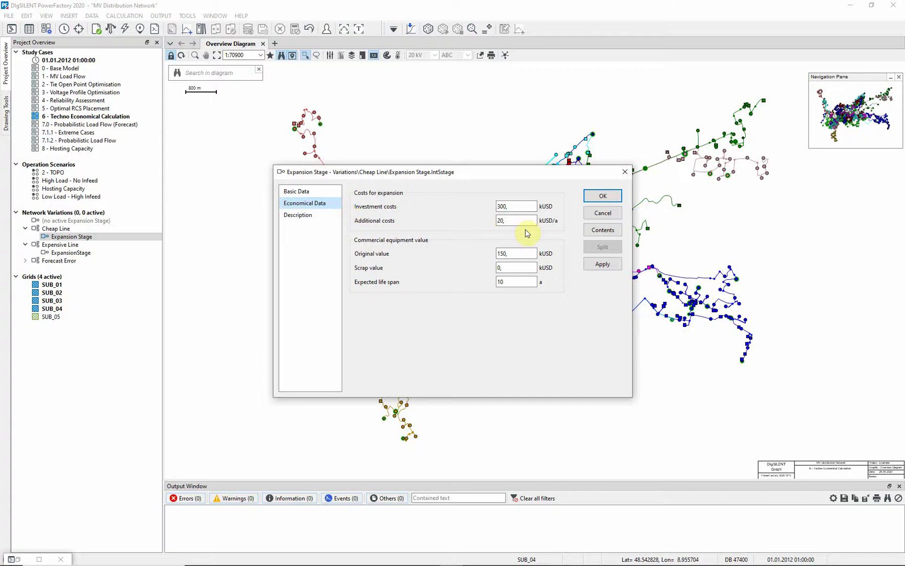
{"action": "left_click", "coordinate": [603, 214]}
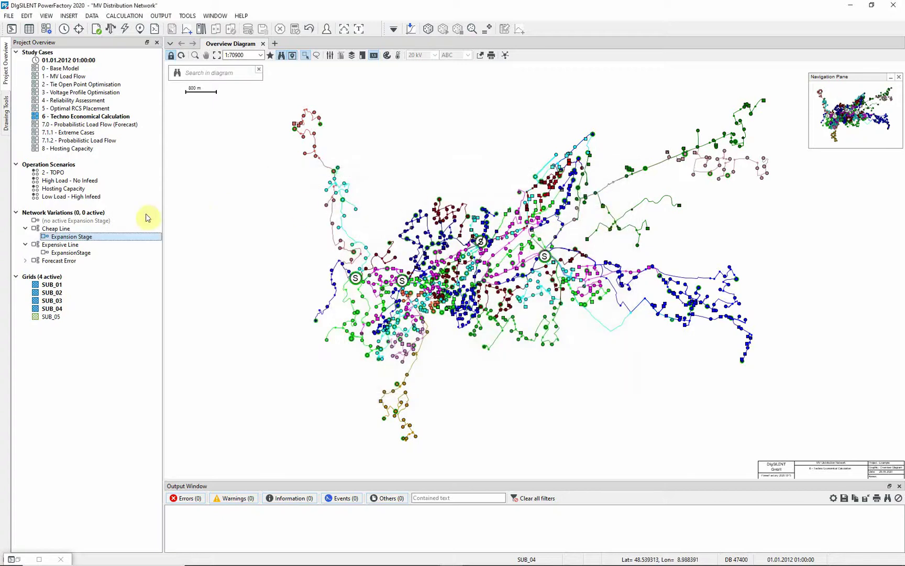
{"action": "right_click", "coordinate": [63, 254]}
{"action": "left_click", "coordinate": [80, 262]}
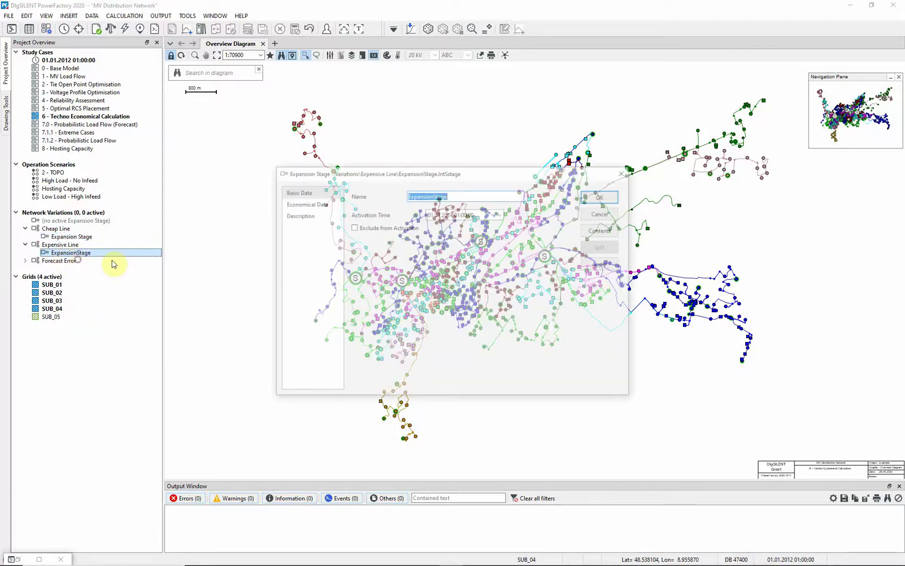
{"action": "left_click", "coordinate": [360, 251]}
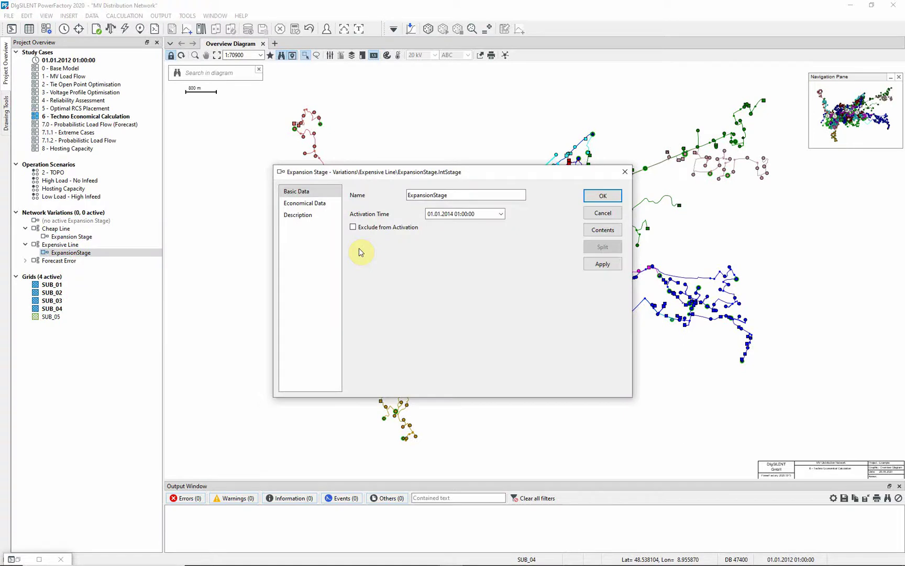
{"action": "left_click", "coordinate": [324, 208]}
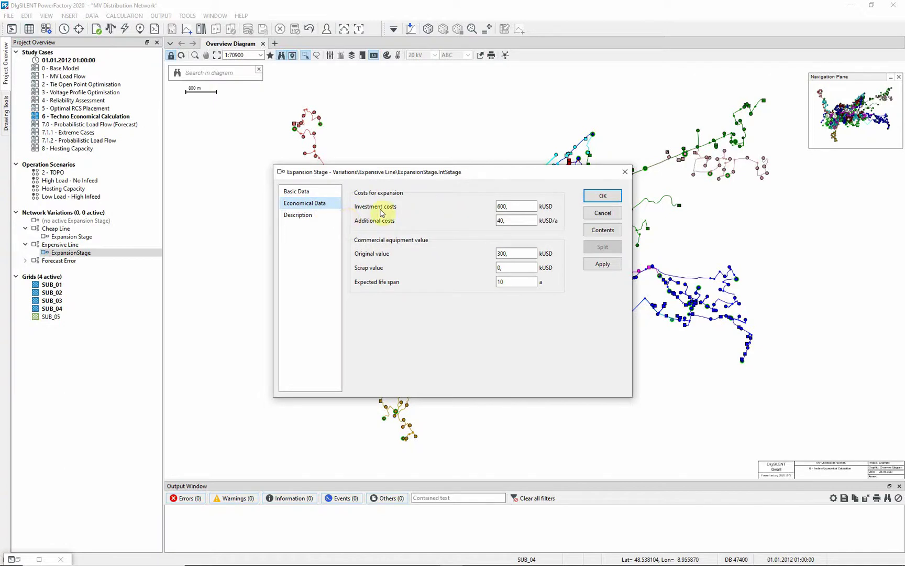
{"action": "left_click", "coordinate": [602, 213]}
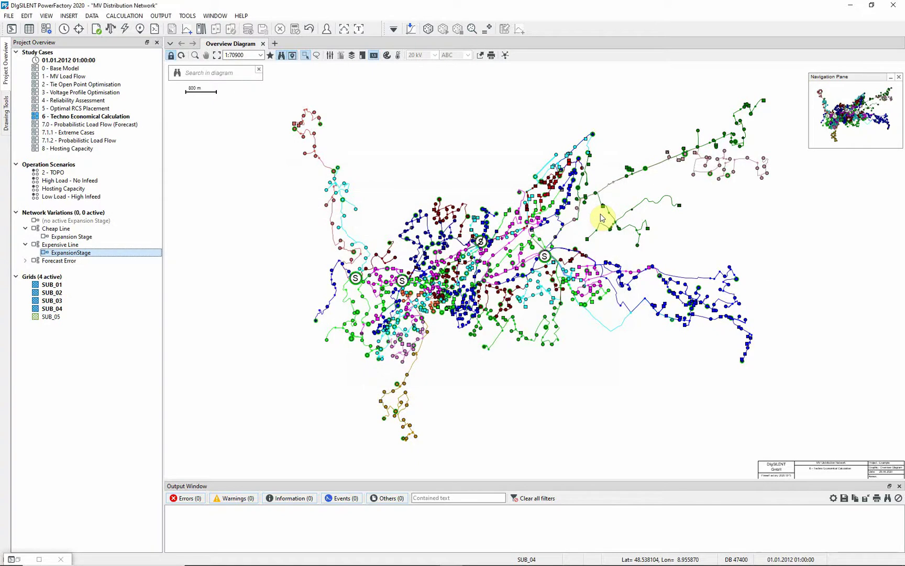
Activate the Cheap Line variation from its context menu in Project Overview.
{"action": "right_click", "coordinate": [59, 228]}
{"action": "left_click", "coordinate": [82, 261]}
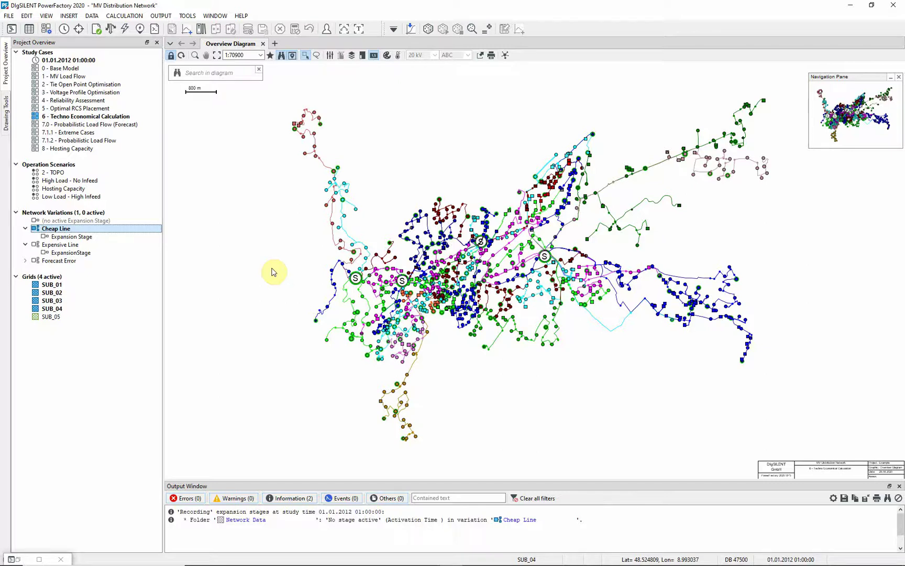
Change the study time year from 2012 to 2014, making it 01.01.2014.
{"action": "double_click", "coordinate": [778, 559]}
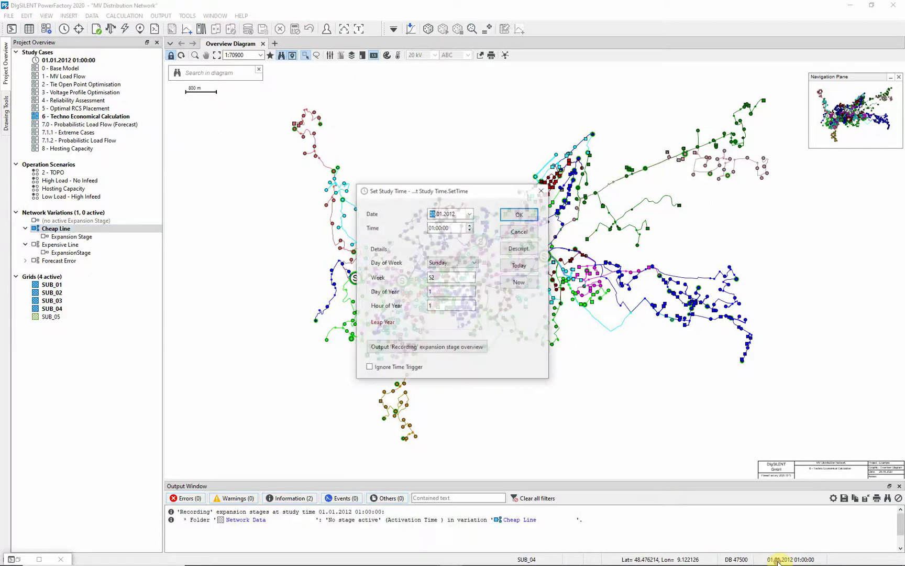
{"action": "left_click", "coordinate": [454, 213]}
{"action": "key", "text": "BackSpace"}
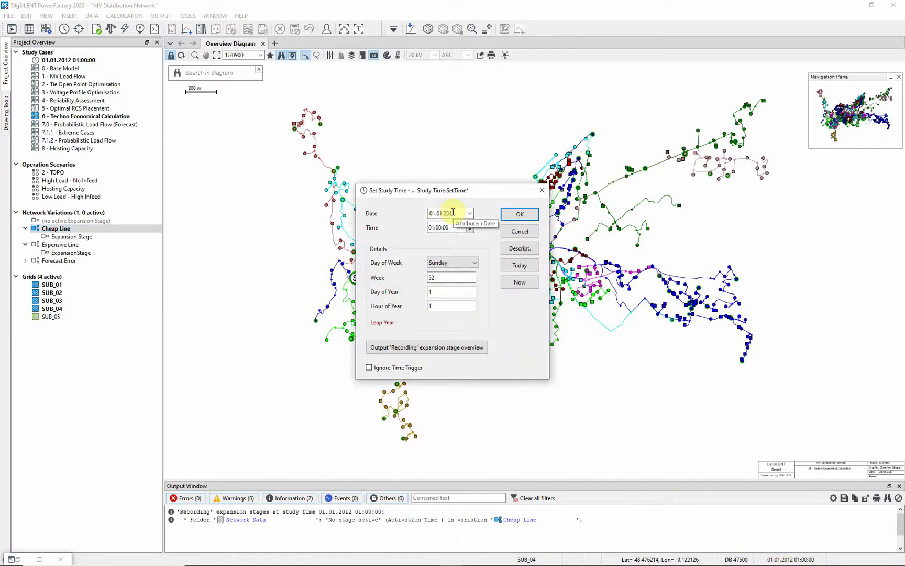
{"action": "type", "text": "4"}
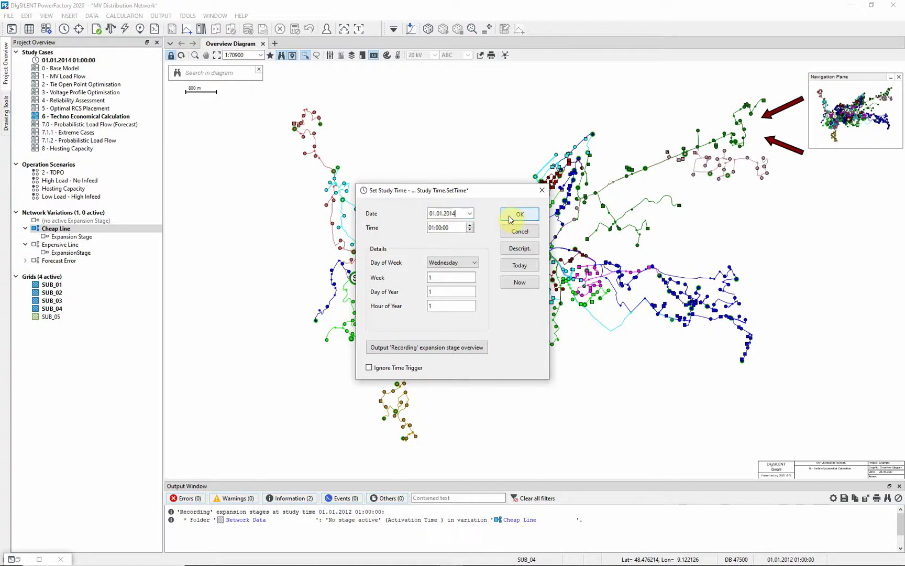
{"action": "left_click", "coordinate": [511, 219]}
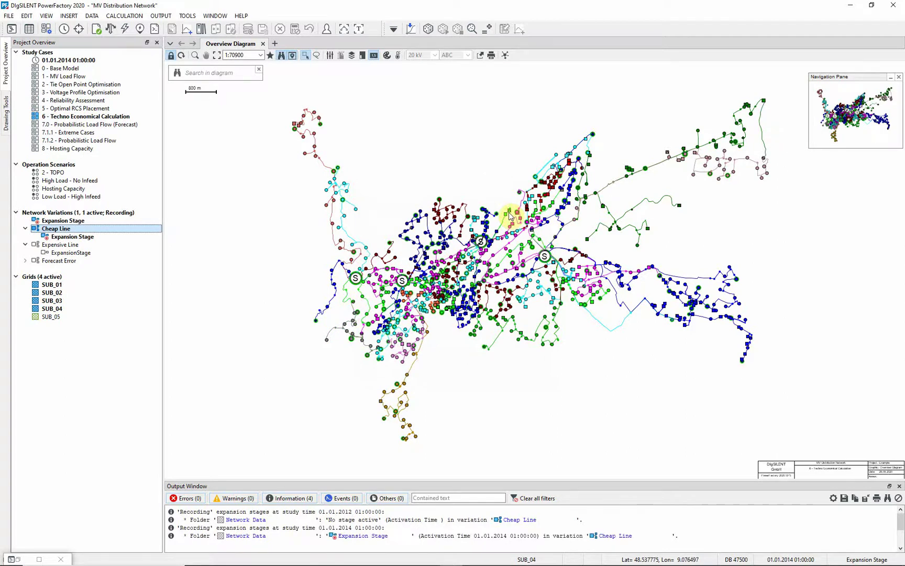
Switch to Additional Functions and execute the Techno-Economical Calculation after checking its cost settings.
{"action": "left_click", "coordinate": [395, 29]}
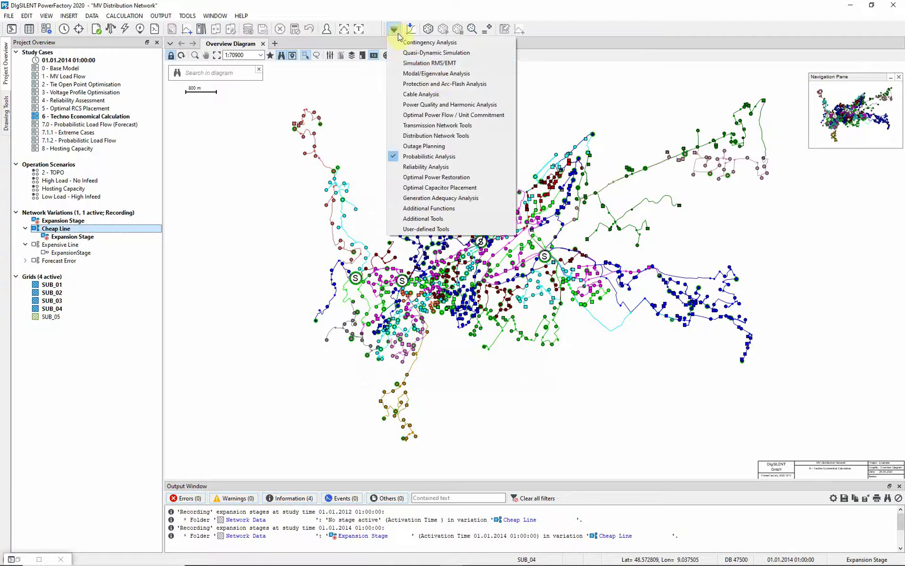
{"action": "left_click", "coordinate": [444, 208]}
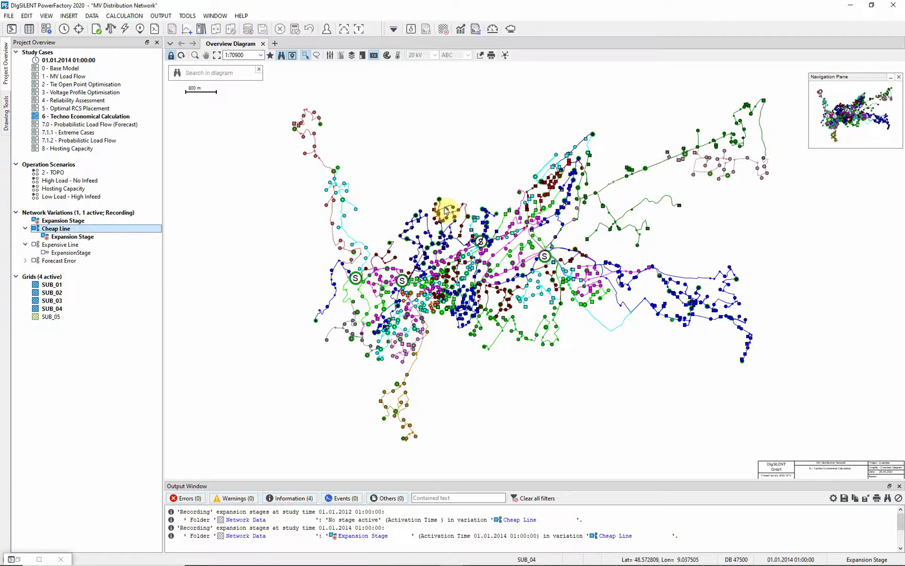
{"action": "left_click", "coordinate": [461, 30]}
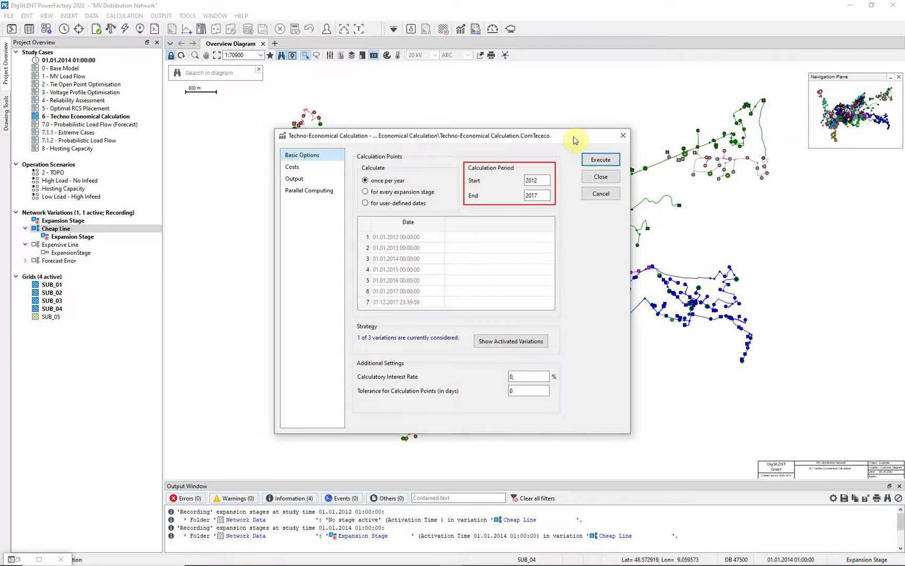
{"action": "left_click", "coordinate": [317, 168]}
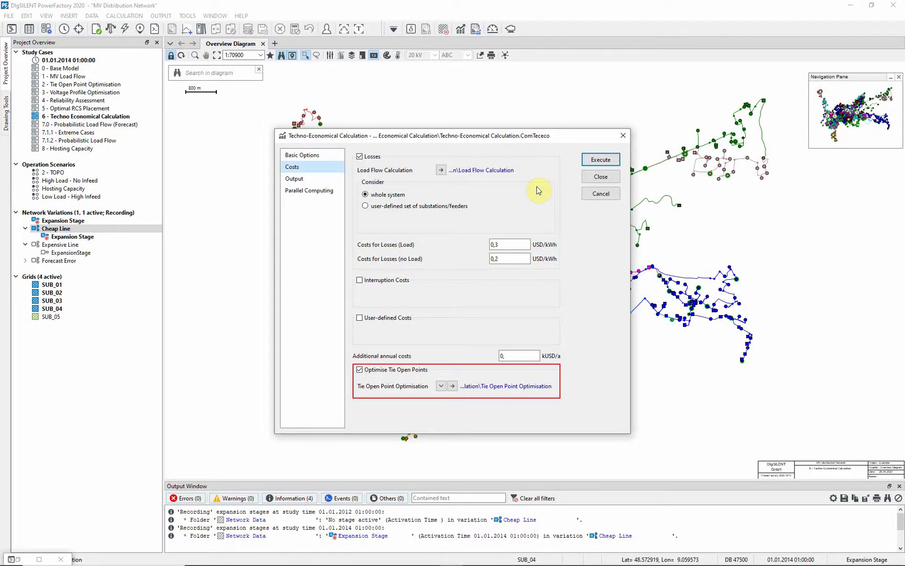
{"action": "left_click", "coordinate": [596, 161]}
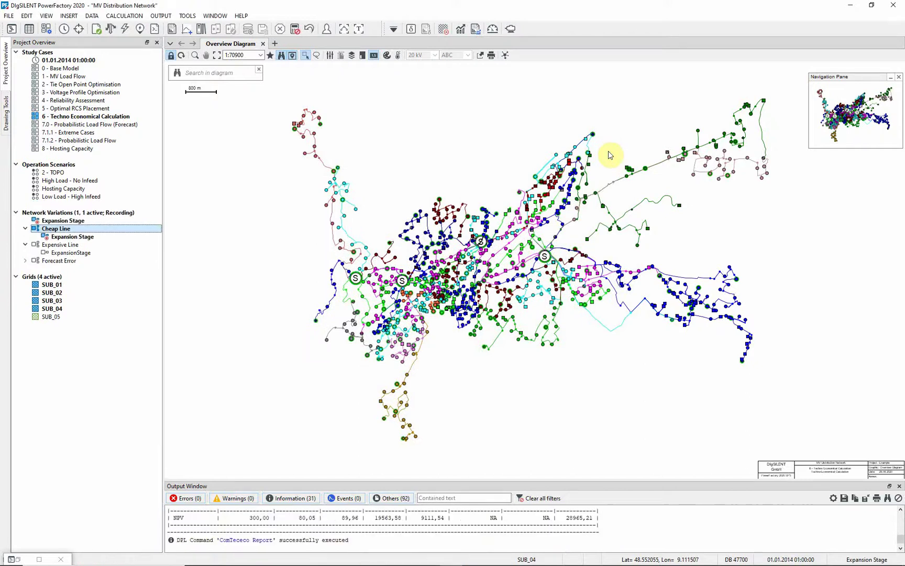
{"action": "left_click", "coordinate": [358, 29]}
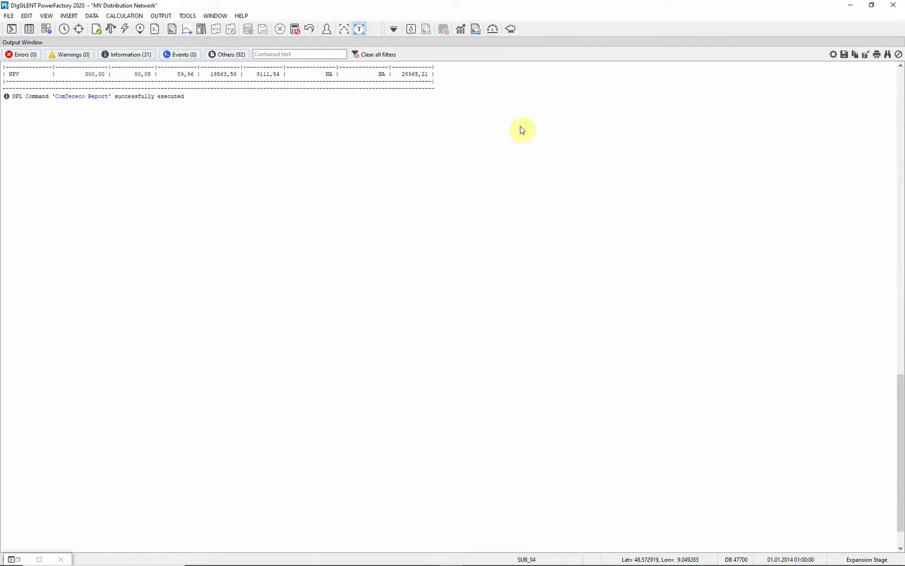
{"action": "scroll", "coordinate": [521, 129], "scroll_direction": "up", "scroll_amount": 6}
{"action": "scroll", "coordinate": [521, 130], "scroll_direction": "up", "scroll_amount": 10}
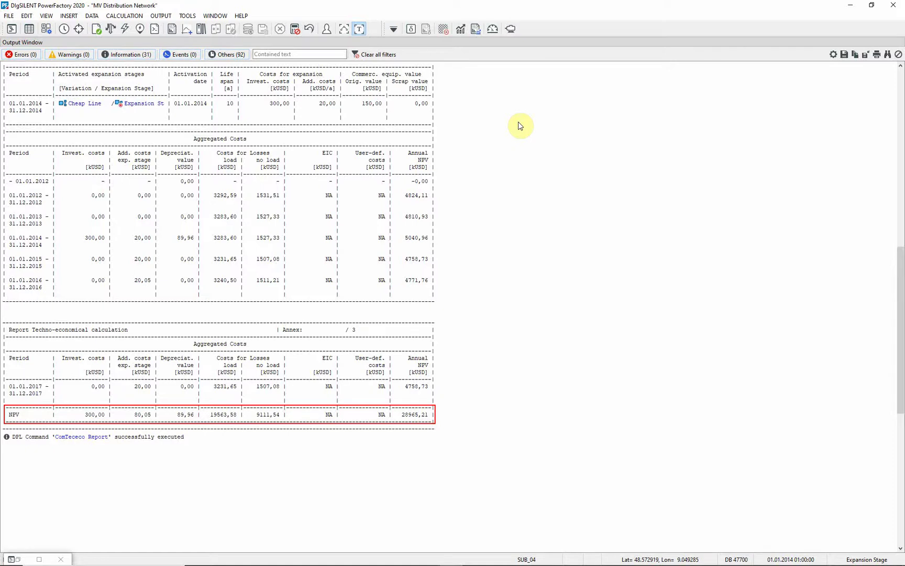
{"action": "left_click", "coordinate": [365, 30]}
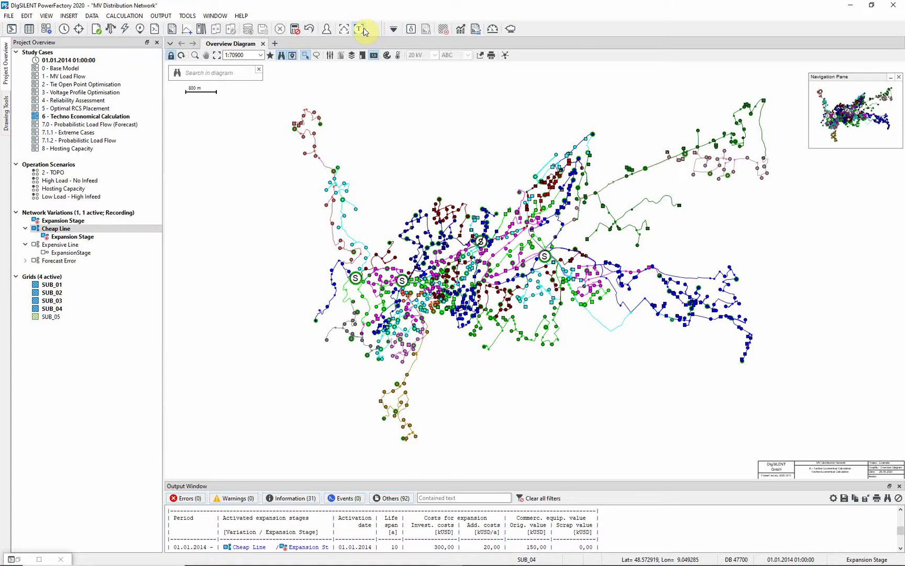
Run the 'Efficiency ratio calculation' script on Cheap Line from Data > Variations, yielding 17,40 %.
{"action": "left_click", "coordinate": [92, 16]}
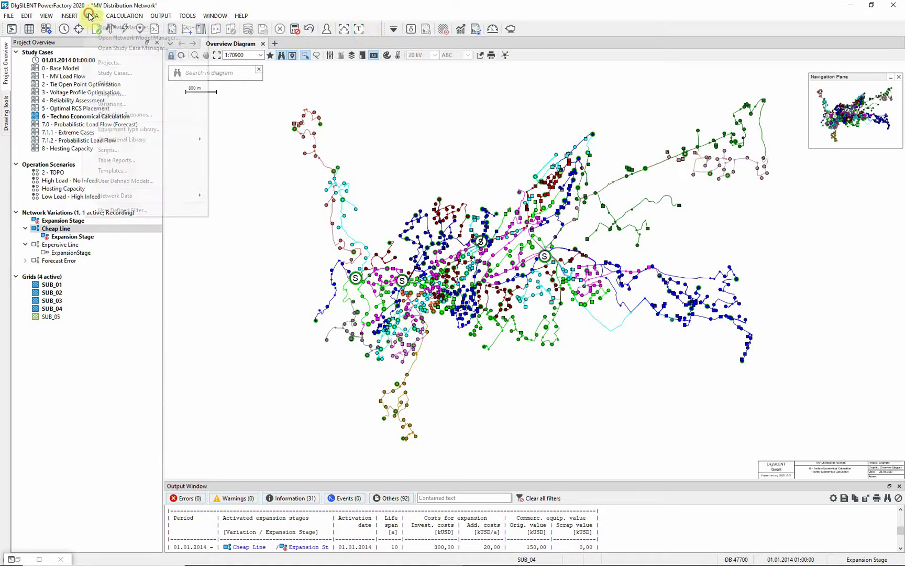
{"action": "left_click", "coordinate": [123, 104]}
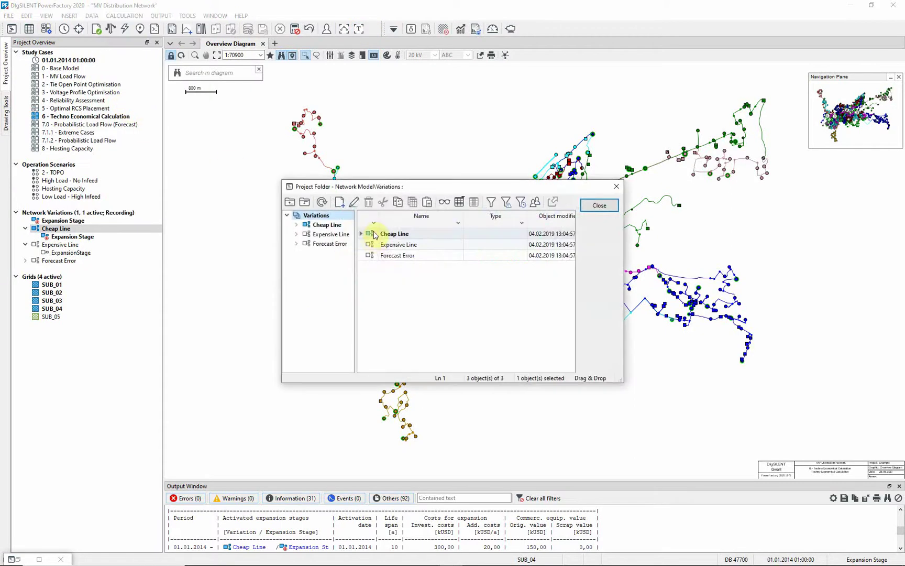
{"action": "right_click", "coordinate": [373, 233]}
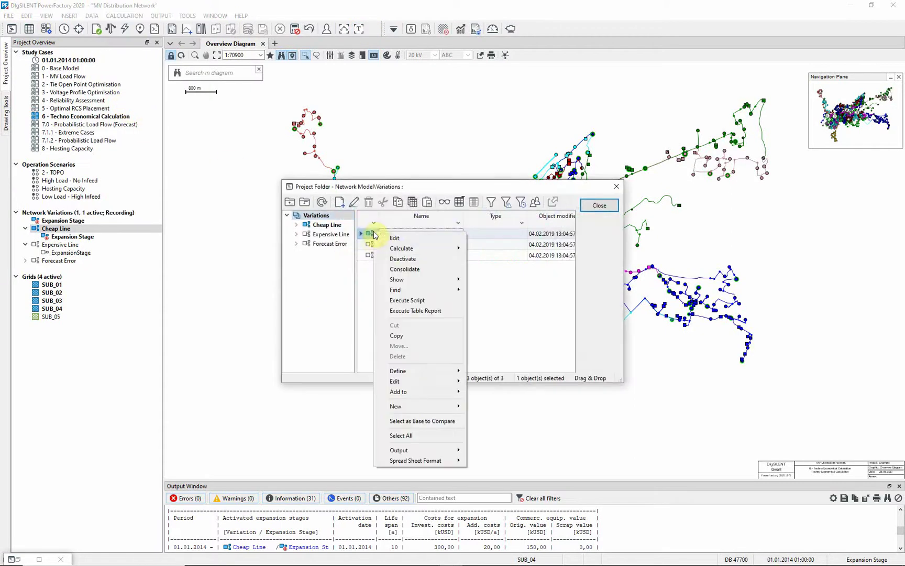
{"action": "left_click", "coordinate": [437, 300]}
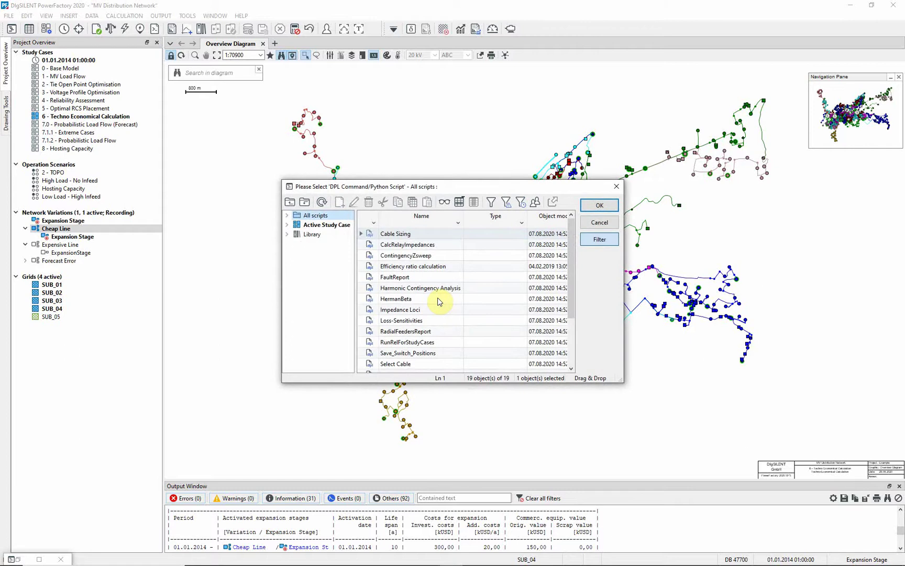
{"action": "left_click", "coordinate": [370, 267]}
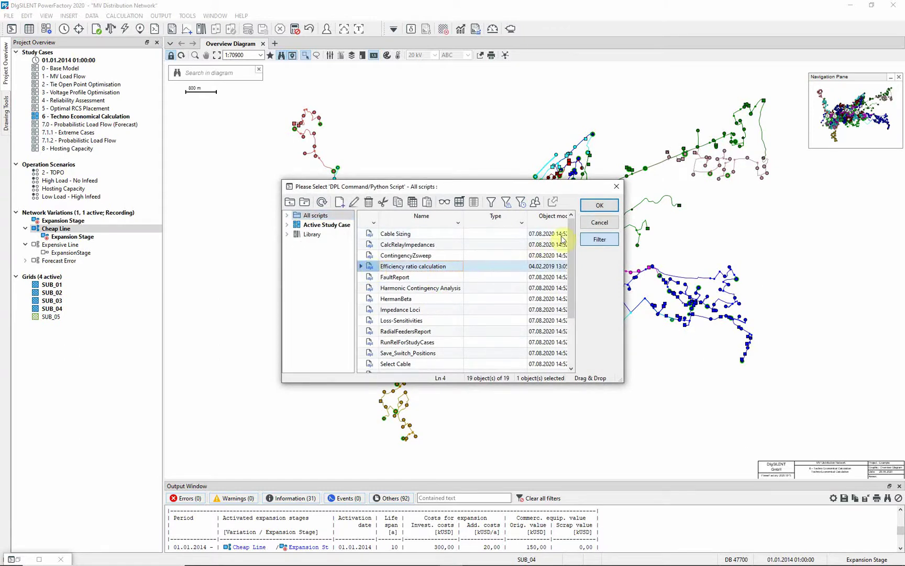
{"action": "left_click", "coordinate": [595, 205]}
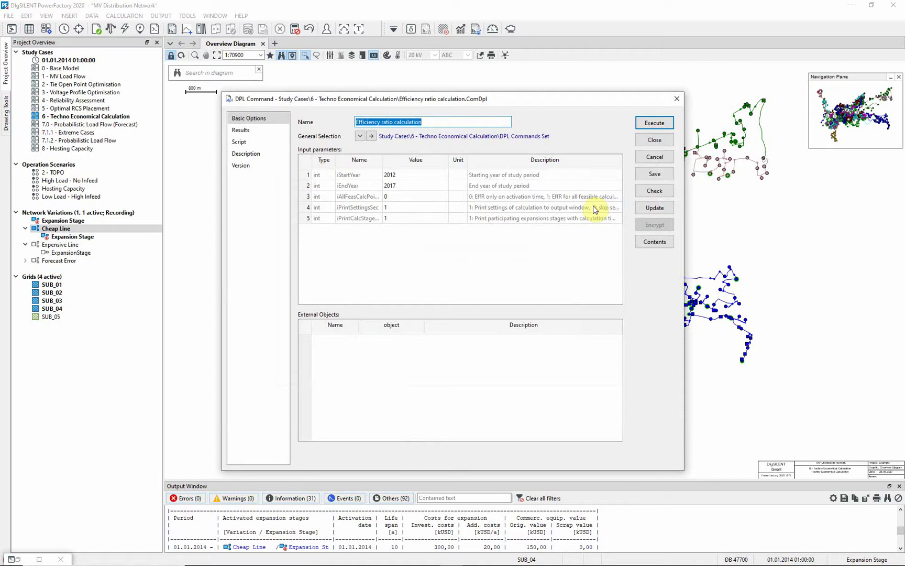
{"action": "left_click", "coordinate": [651, 121]}
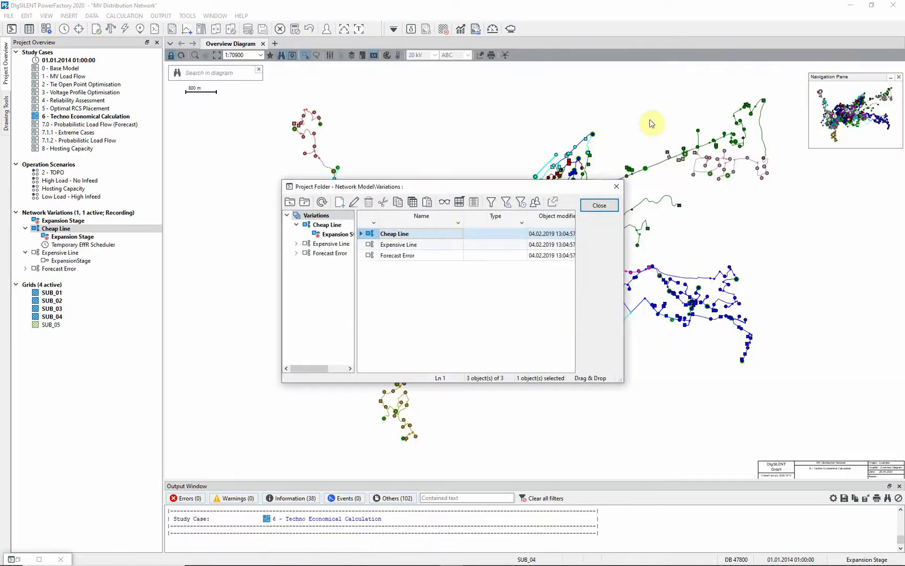
{"action": "left_click", "coordinate": [598, 205]}
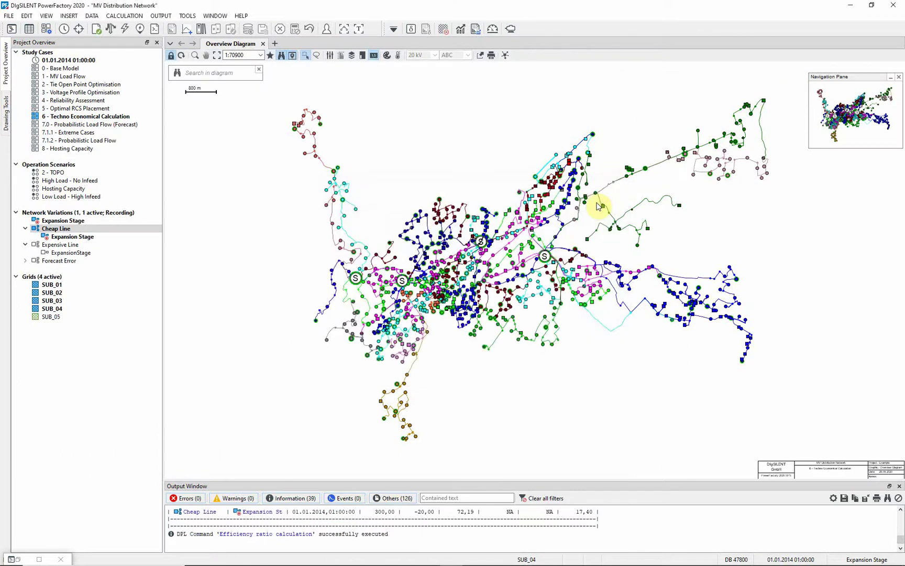
{"action": "left_click", "coordinate": [360, 29]}
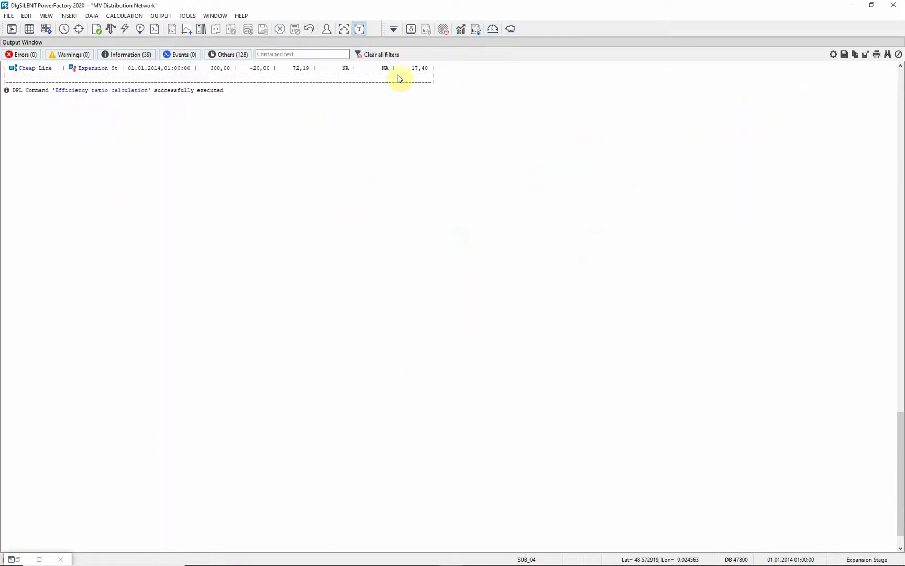
{"action": "scroll", "coordinate": [545, 118], "scroll_direction": "up", "scroll_amount": 10}
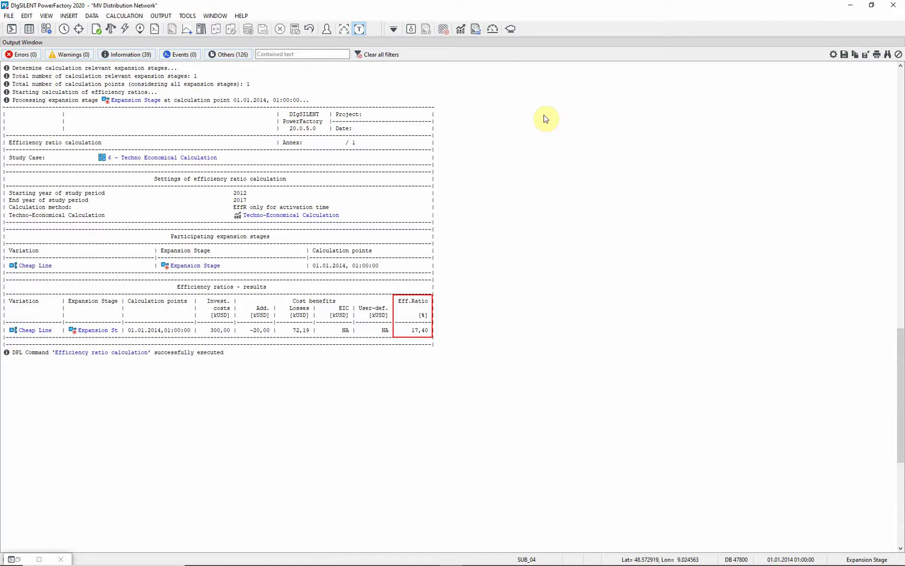
{"action": "left_click", "coordinate": [362, 29]}
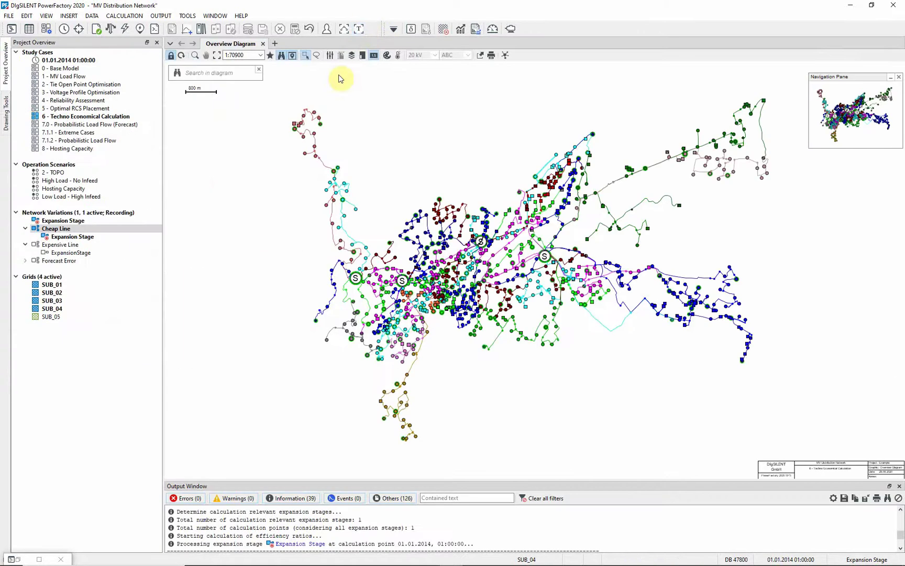
Deactivate Cheap Line and activate Expensive Line under Network Variations.
{"action": "right_click", "coordinate": [78, 231]}
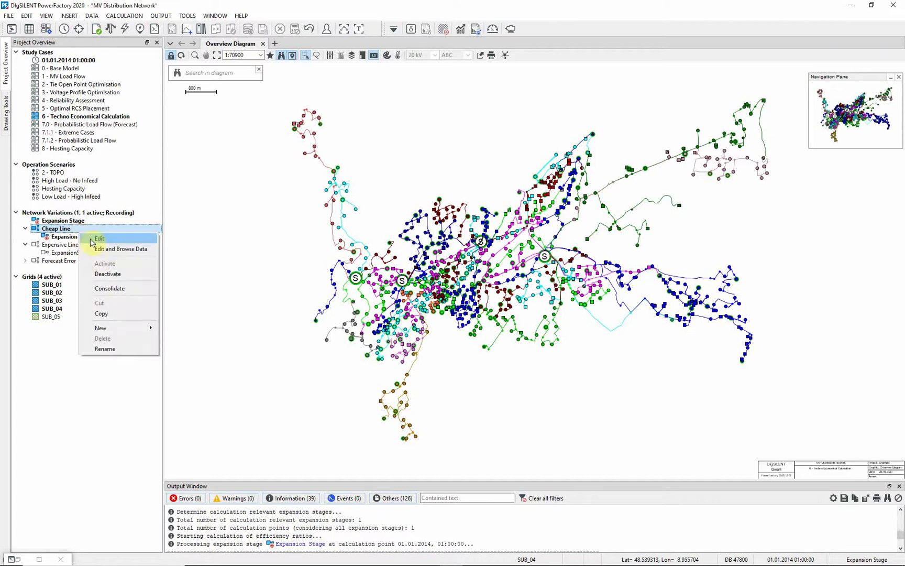
{"action": "left_click", "coordinate": [104, 274]}
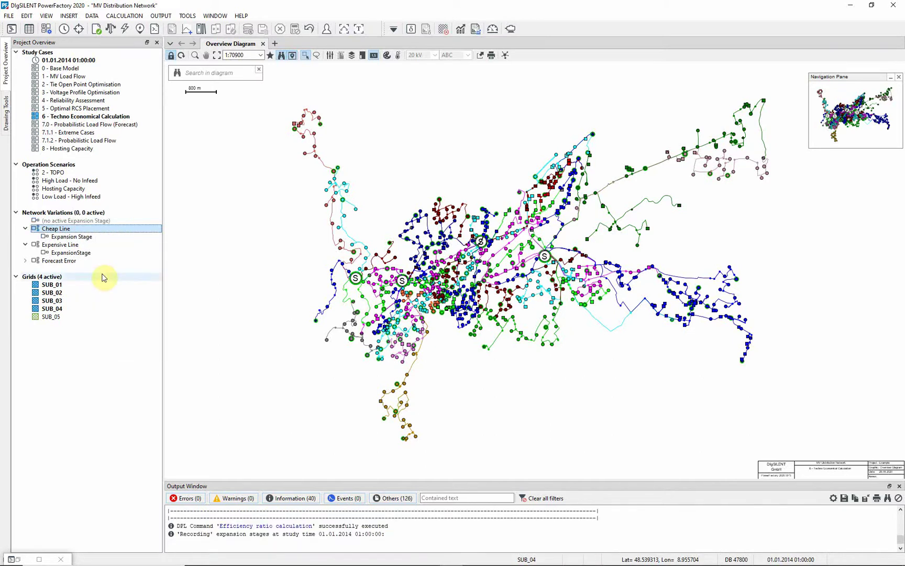
{"action": "right_click", "coordinate": [73, 246]}
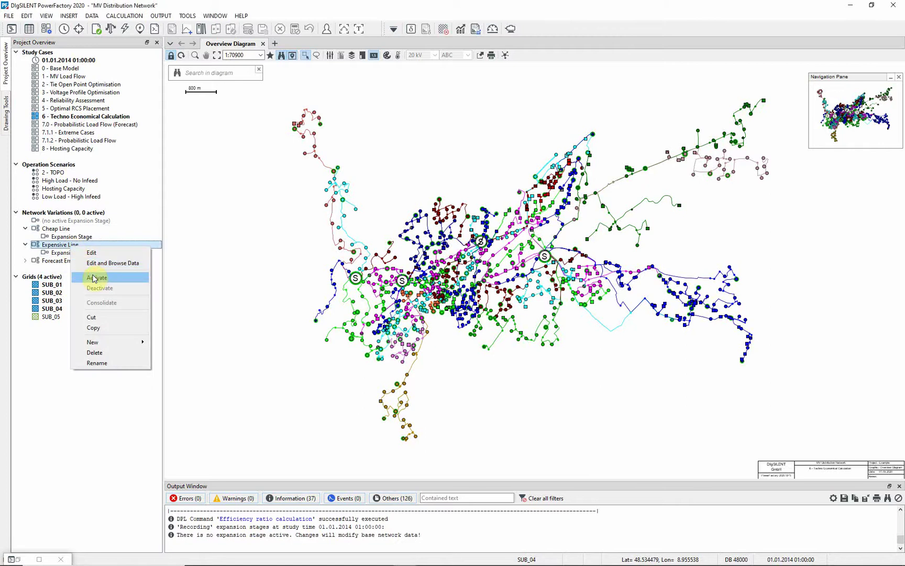
{"action": "left_click", "coordinate": [96, 278]}
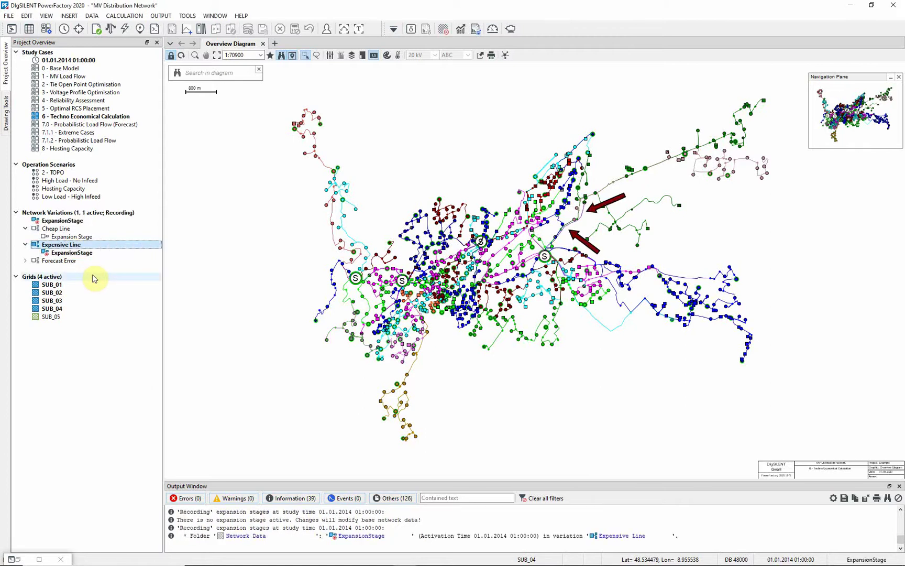
Execute the Techno-Economical Calculation and review the 29227,34 kUSD total NPV in the enlarged output window.
{"action": "left_click", "coordinate": [461, 29]}
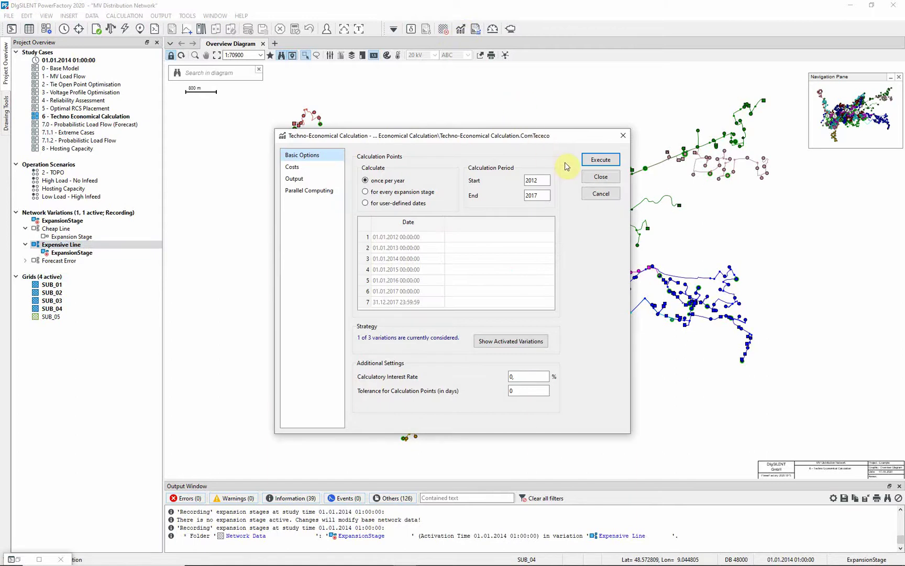
{"action": "left_click", "coordinate": [589, 160]}
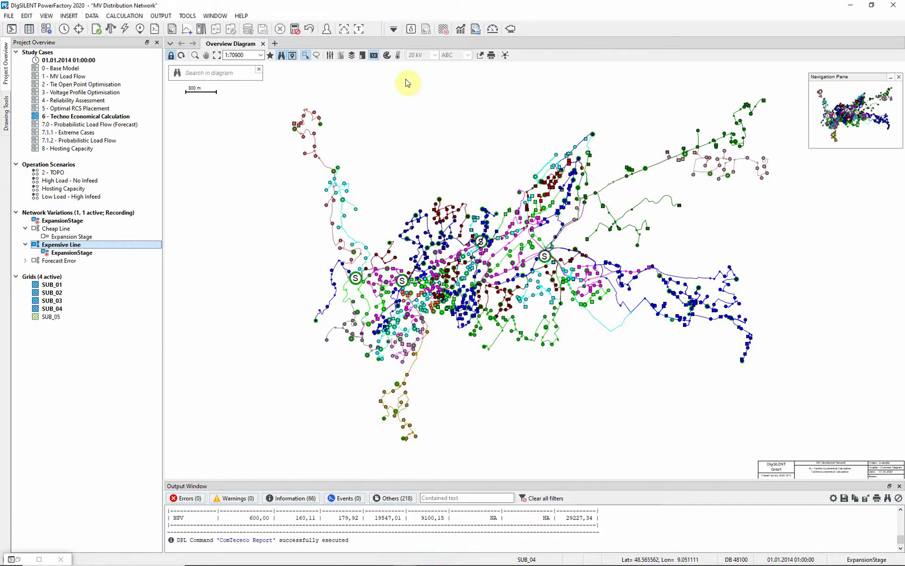
{"action": "left_click", "coordinate": [362, 31]}
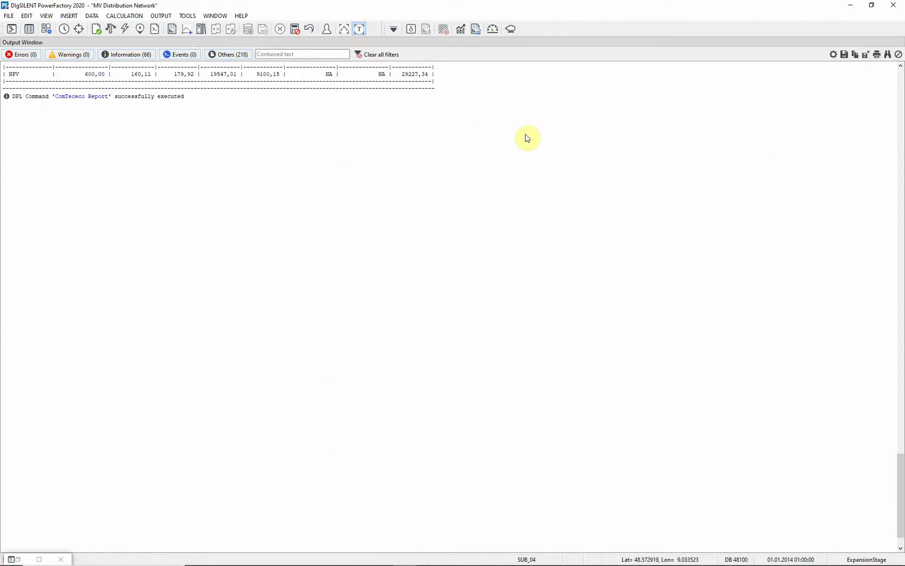
{"action": "scroll", "coordinate": [528, 136], "scroll_direction": "up", "scroll_amount": 15}
{"action": "scroll", "coordinate": [529, 137], "scroll_direction": "up", "scroll_amount": 2}
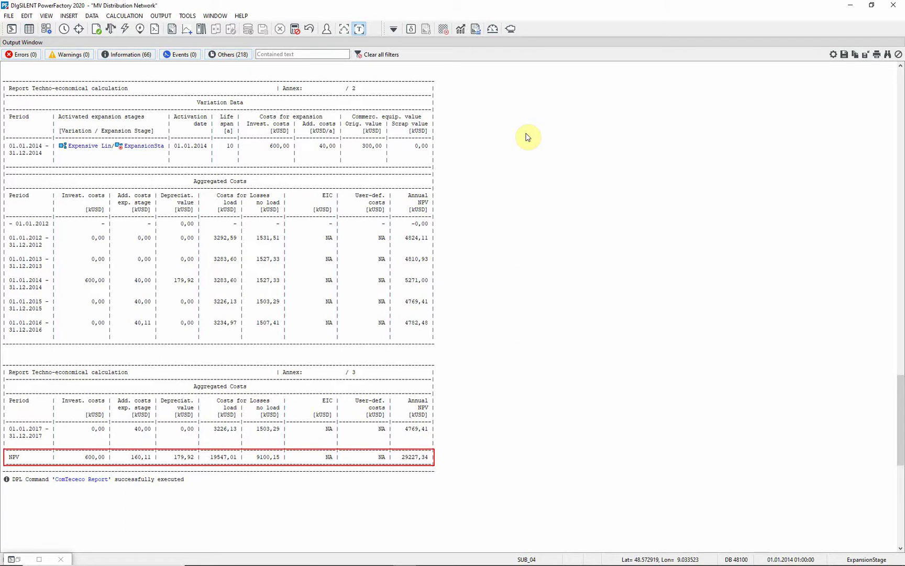
{"action": "left_click", "coordinate": [363, 30]}
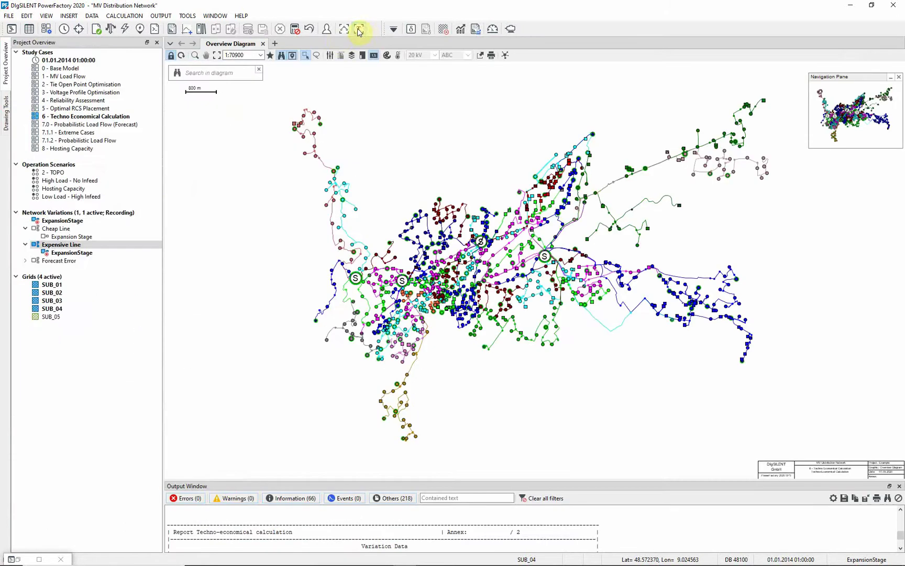
Run the 'Efficiency ratio calculation' script on Expensive Line and read its 6,92 % result in the enlarged output.
{"action": "left_click", "coordinate": [97, 18]}
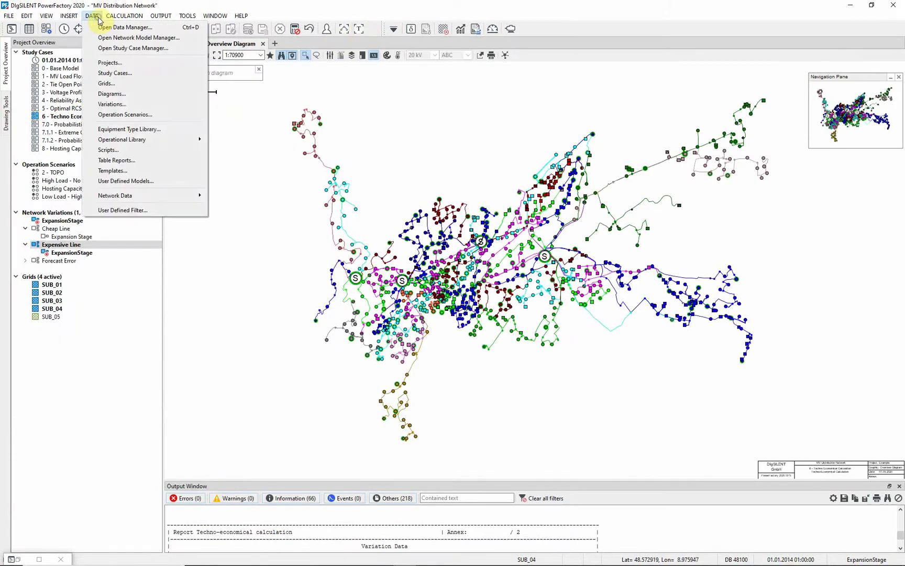
{"action": "left_click", "coordinate": [121, 104]}
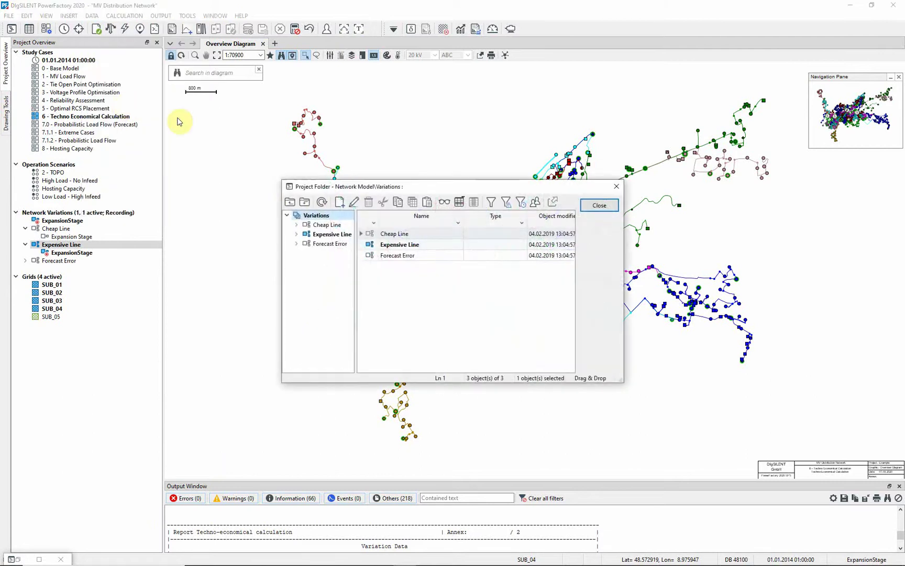
{"action": "right_click", "coordinate": [371, 243]}
{"action": "left_click", "coordinate": [422, 311]}
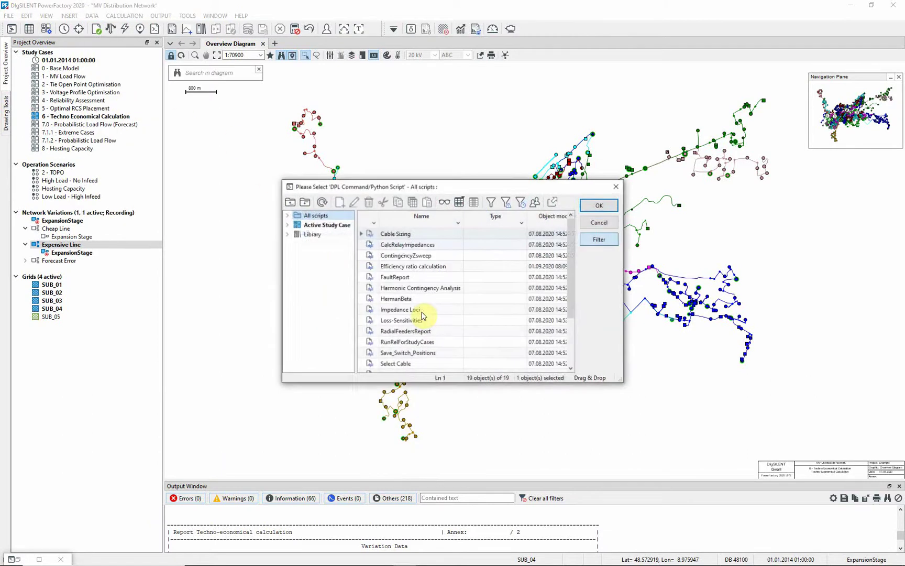
{"action": "left_click", "coordinate": [368, 267]}
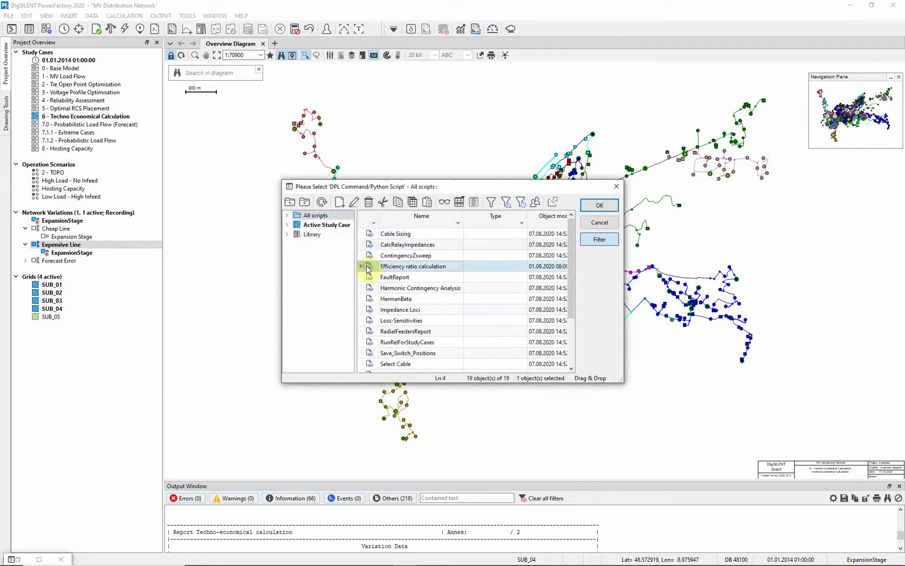
{"action": "left_click", "coordinate": [592, 205]}
{"action": "left_click", "coordinate": [661, 122]}
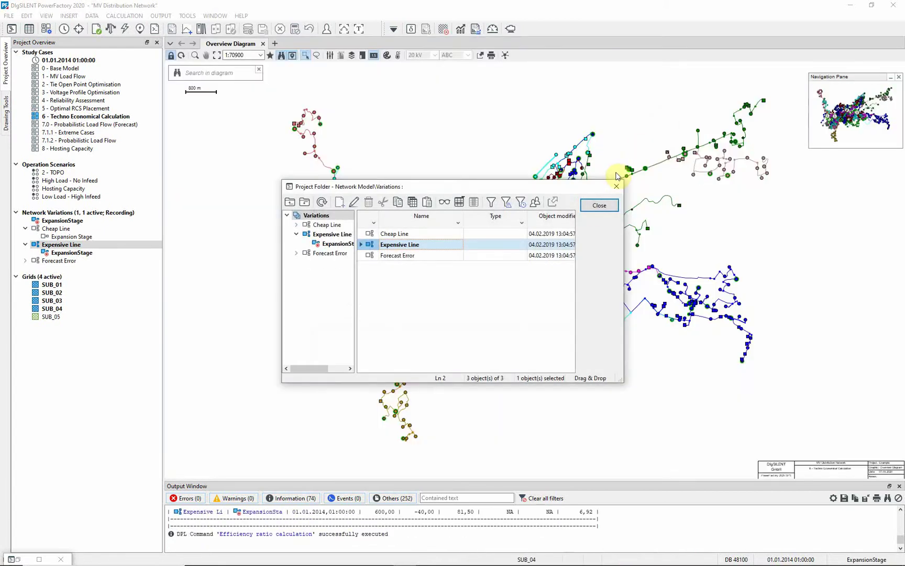
{"action": "left_click", "coordinate": [595, 209]}
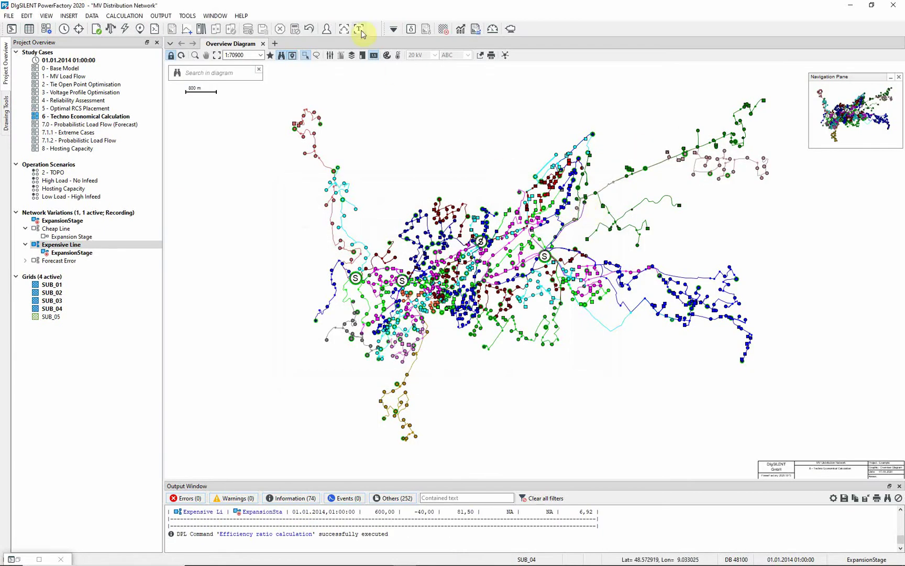
{"action": "left_click", "coordinate": [360, 29]}
{"action": "scroll", "coordinate": [516, 105], "scroll_direction": "up", "scroll_amount": 10}
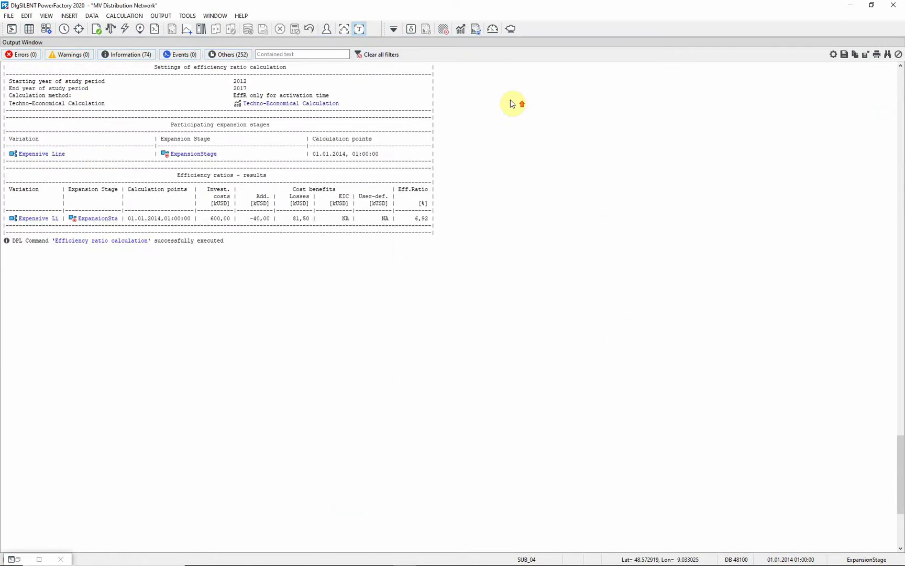